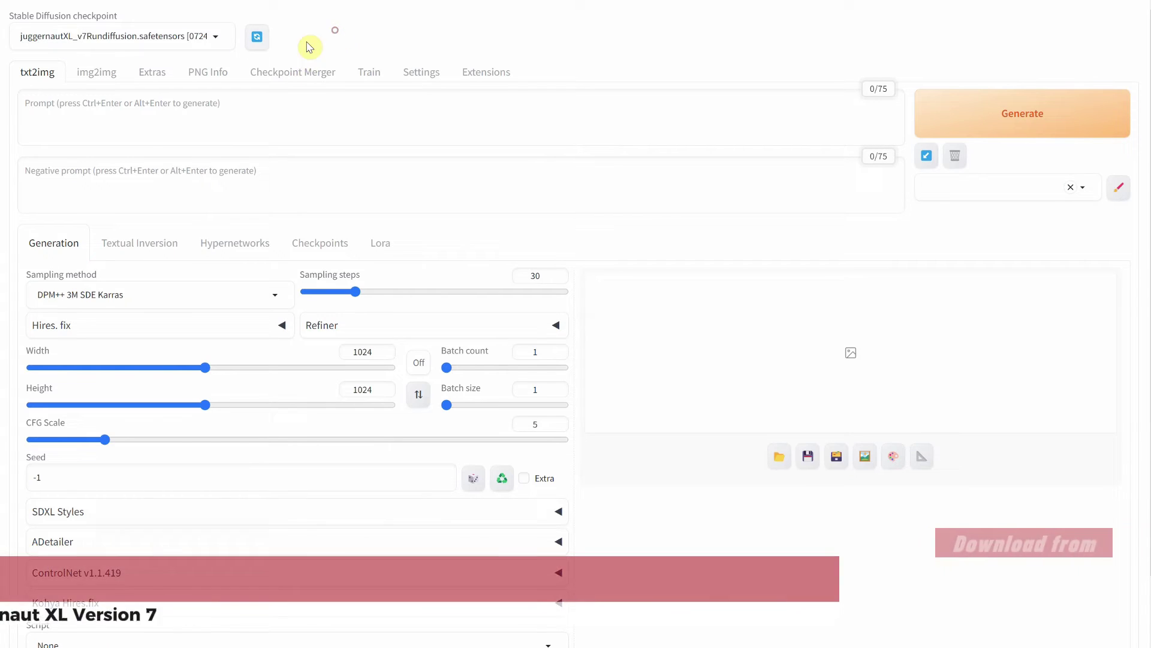
Step: Paste the cute white cartoon cat prompt and keep the DPM++ 3M SDE Karras sampler
{"action": "left_click", "coordinate": [158, 109]}
{"action": "type", "text": "portrait of a cute cartoon white cat, cozy home, fantasy painting, beautiful illustration"}
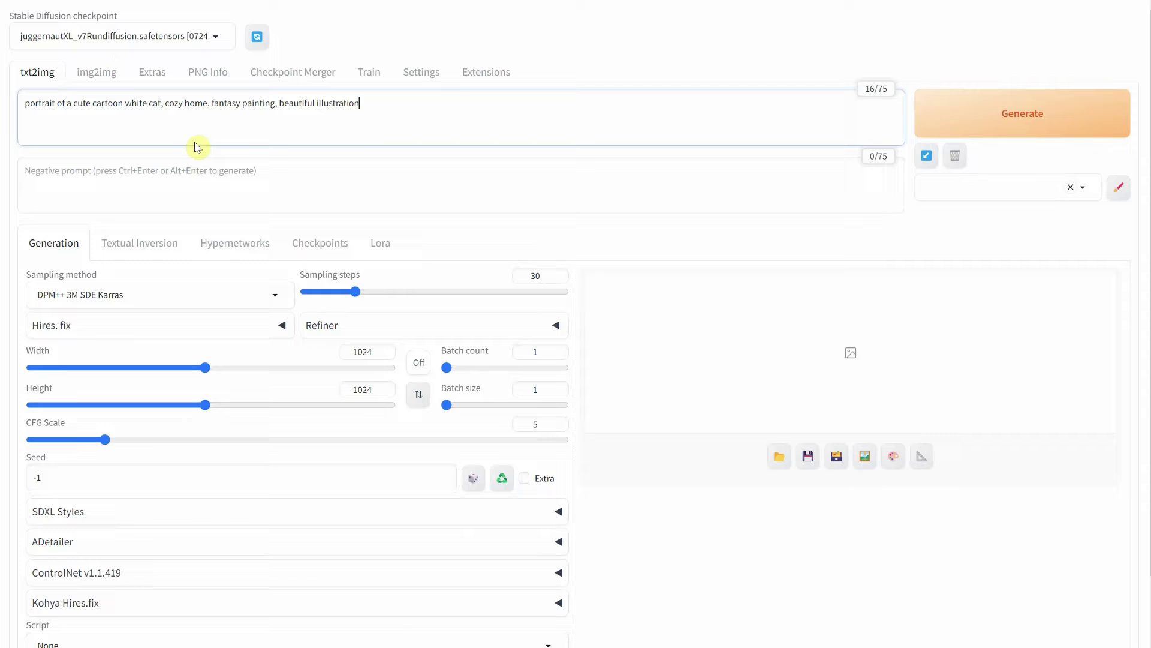
{"action": "left_click", "coordinate": [194, 290]}
{"action": "left_click", "coordinate": [534, 270]}
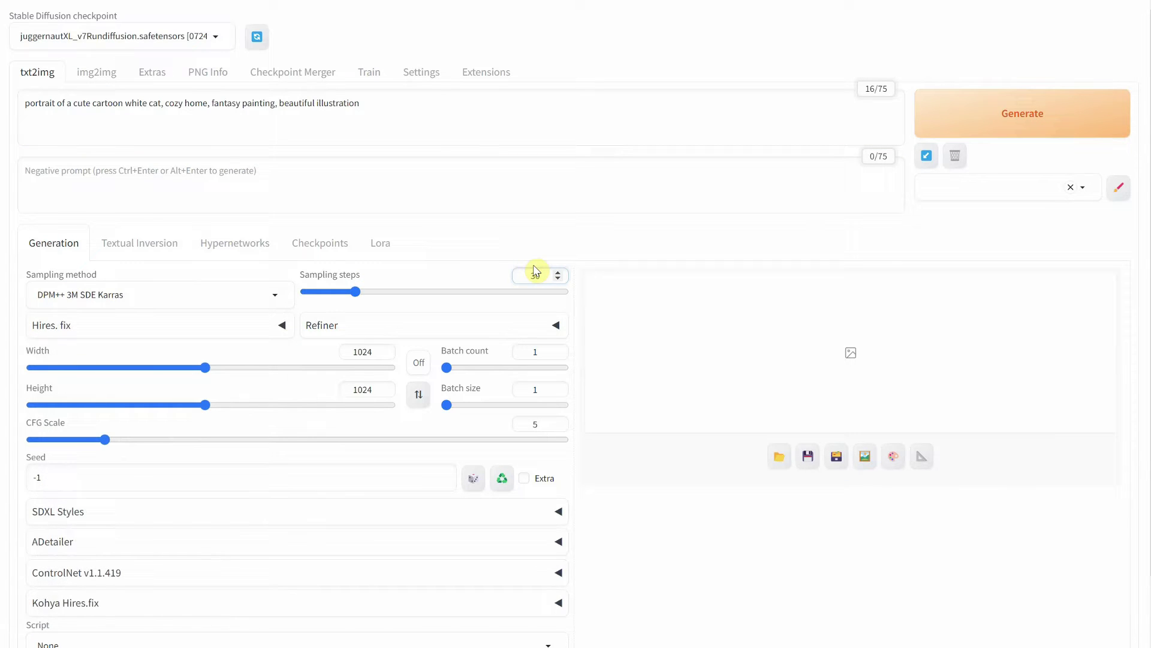
Step: Set the image size to 1080 wide by 1920 tall
{"action": "double_click", "coordinate": [363, 351]}
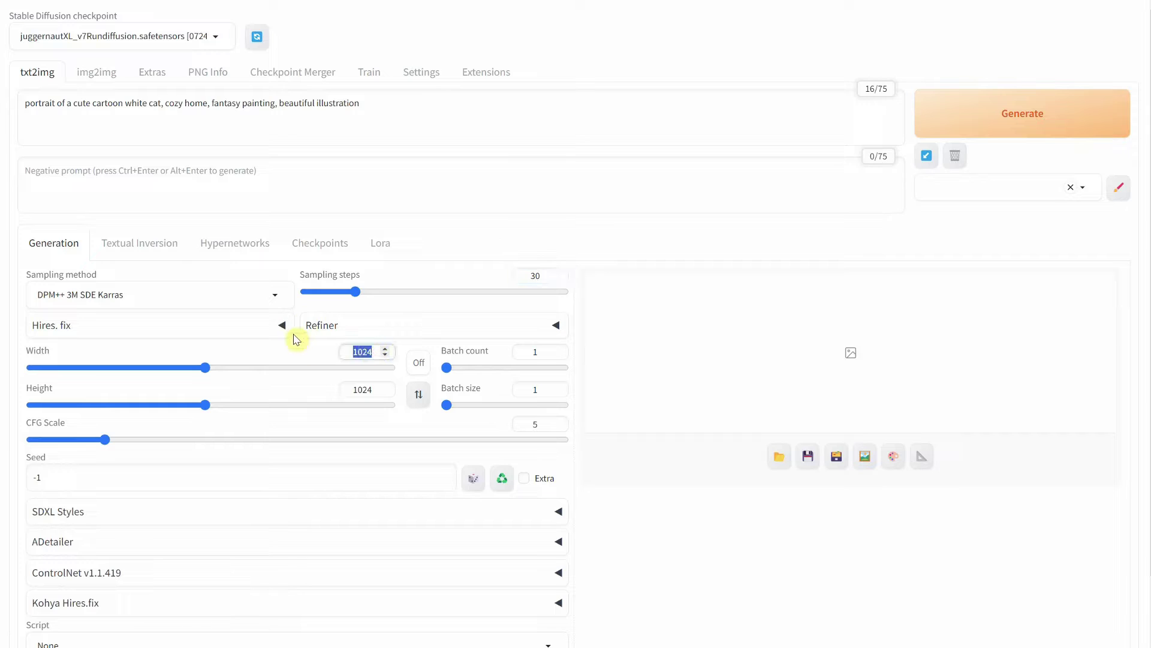
{"action": "type", "text": "1080"}
{"action": "key", "text": "Tab"}
{"action": "key", "text": "Tab"}
{"action": "type", "text": "1920"}
{"action": "key", "text": "Tab"}
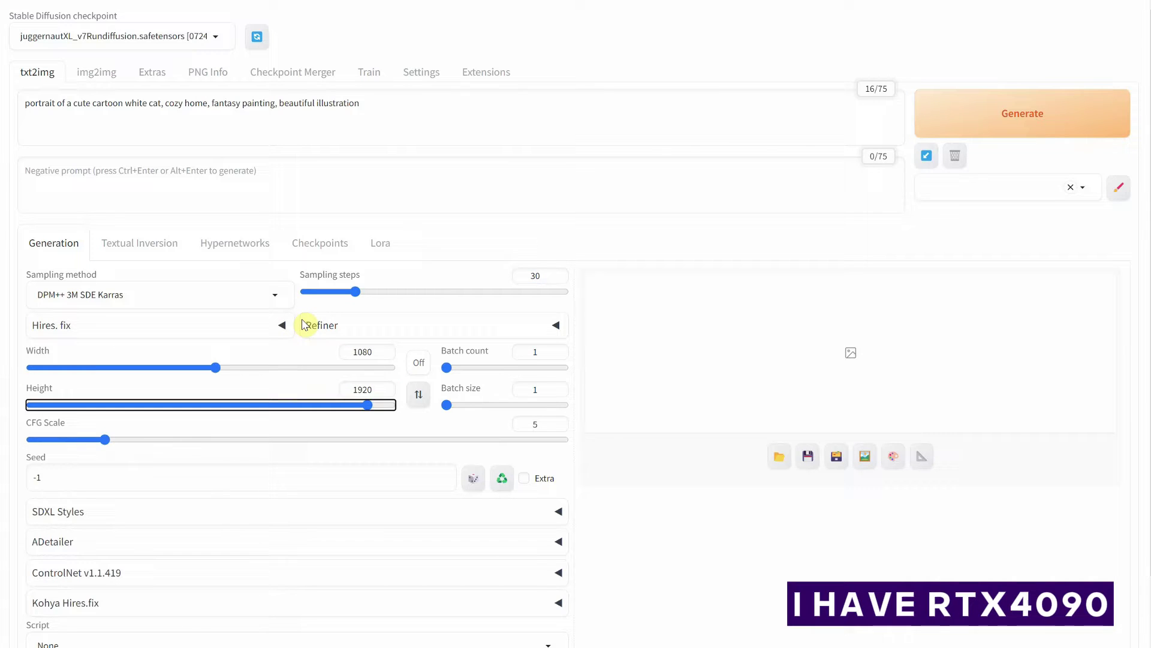
Step: Keep CFG Scale at 5, set seed 2023 and generate the portrait cat
{"action": "left_click", "coordinate": [542, 420]}
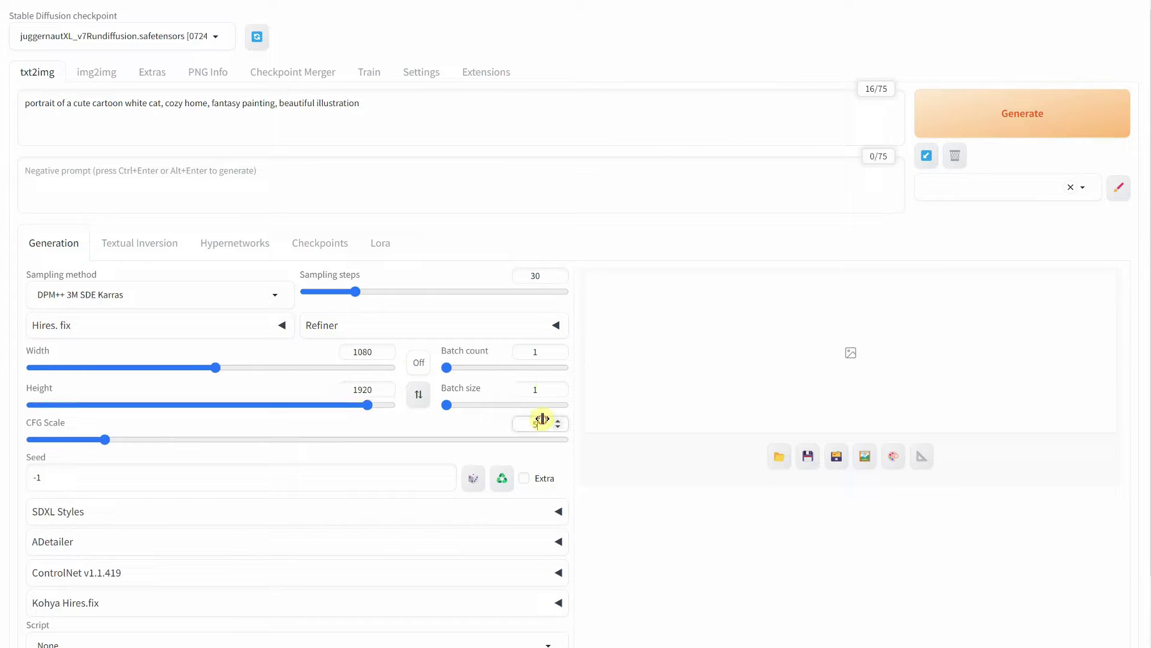
{"action": "double_click", "coordinate": [104, 480]}
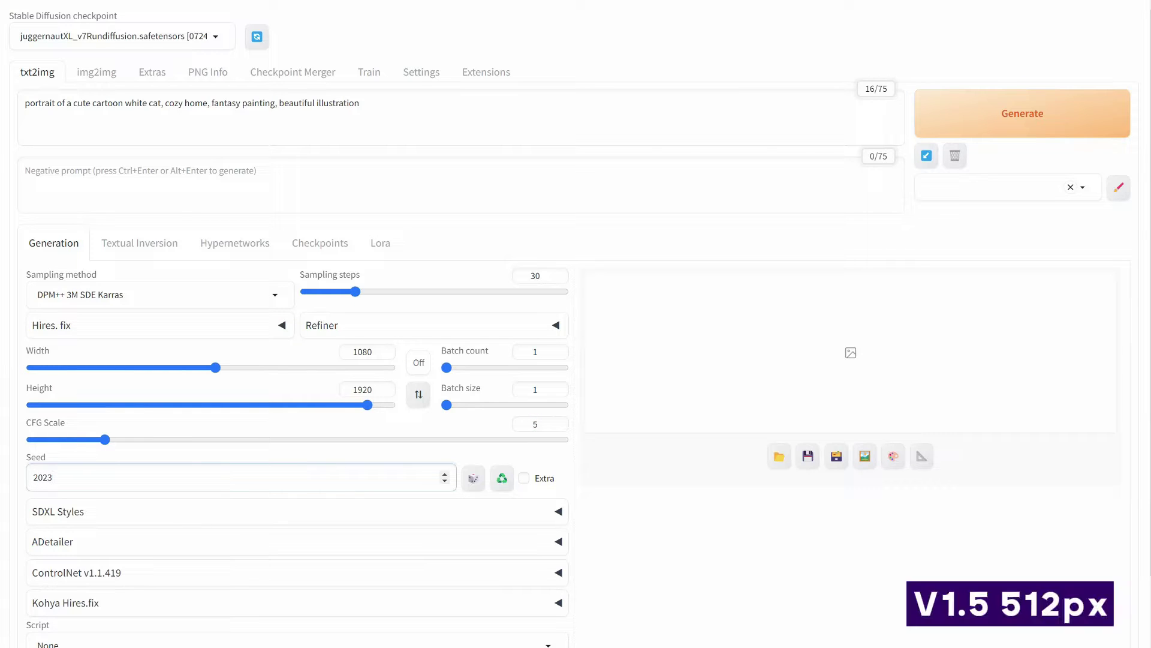
{"action": "left_click", "coordinate": [1014, 115]}
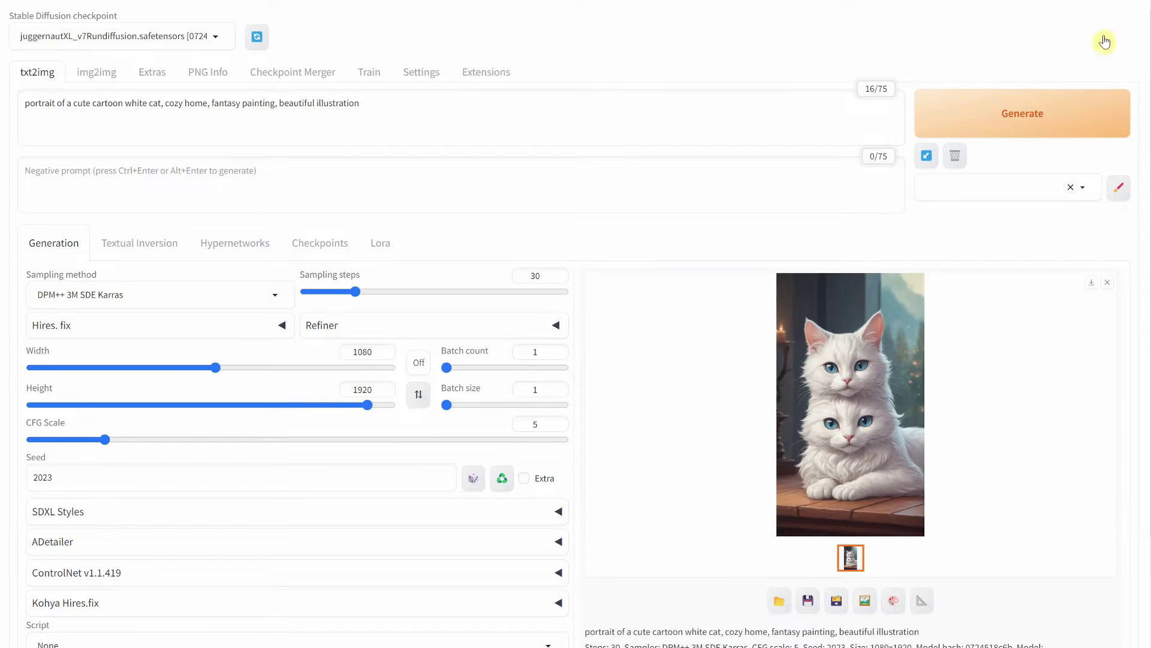
Step: Inspect the 1080x1920 two-cat result full screen, then swap dimensions to 1920x1080
{"action": "left_click", "coordinate": [835, 402]}
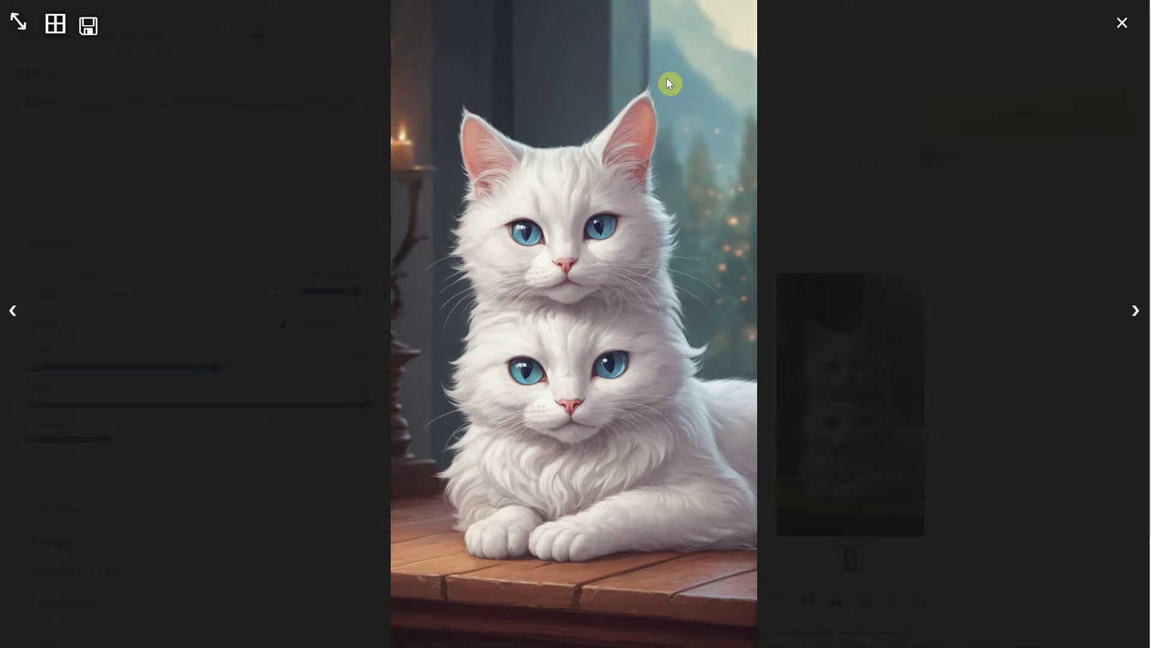
{"action": "left_click", "coordinate": [1122, 28]}
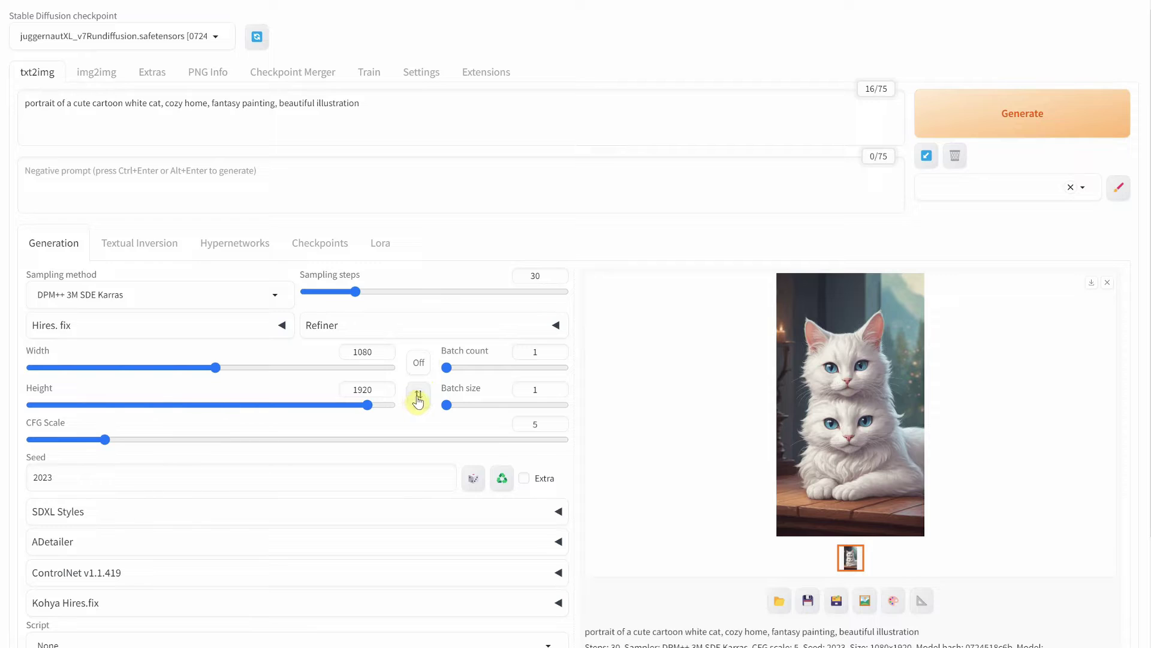
{"action": "left_click", "coordinate": [418, 399]}
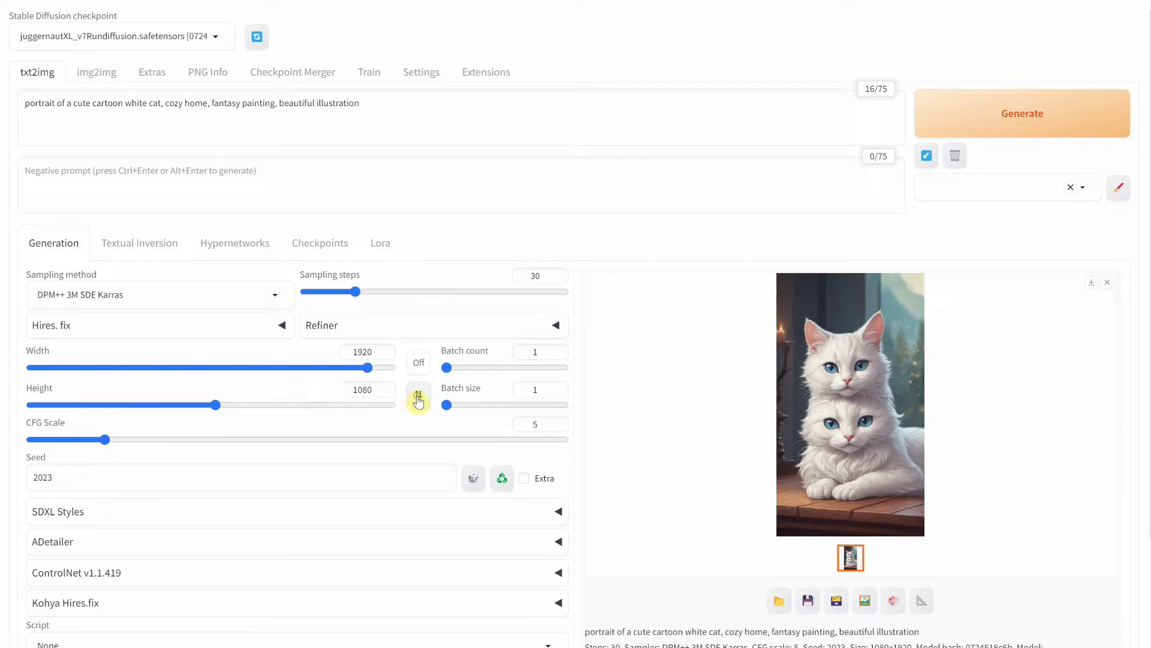
Step: Generate the 1920x1080 landscape cat and check it full screen
{"action": "left_click", "coordinate": [1031, 112]}
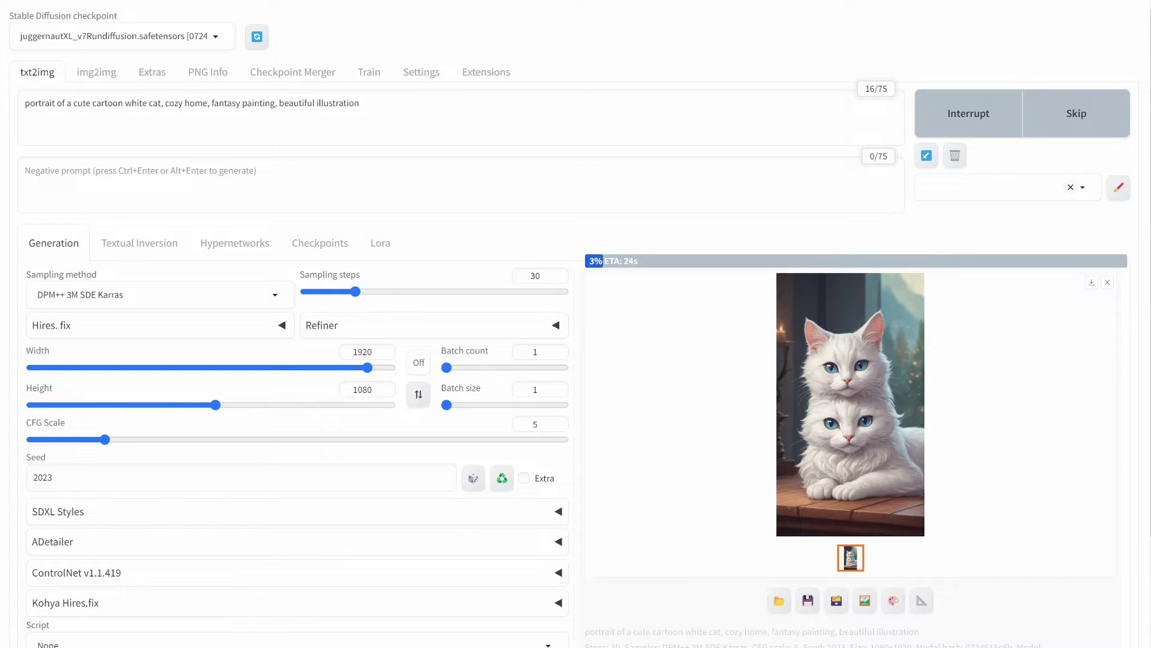
{"action": "left_click", "coordinate": [812, 450]}
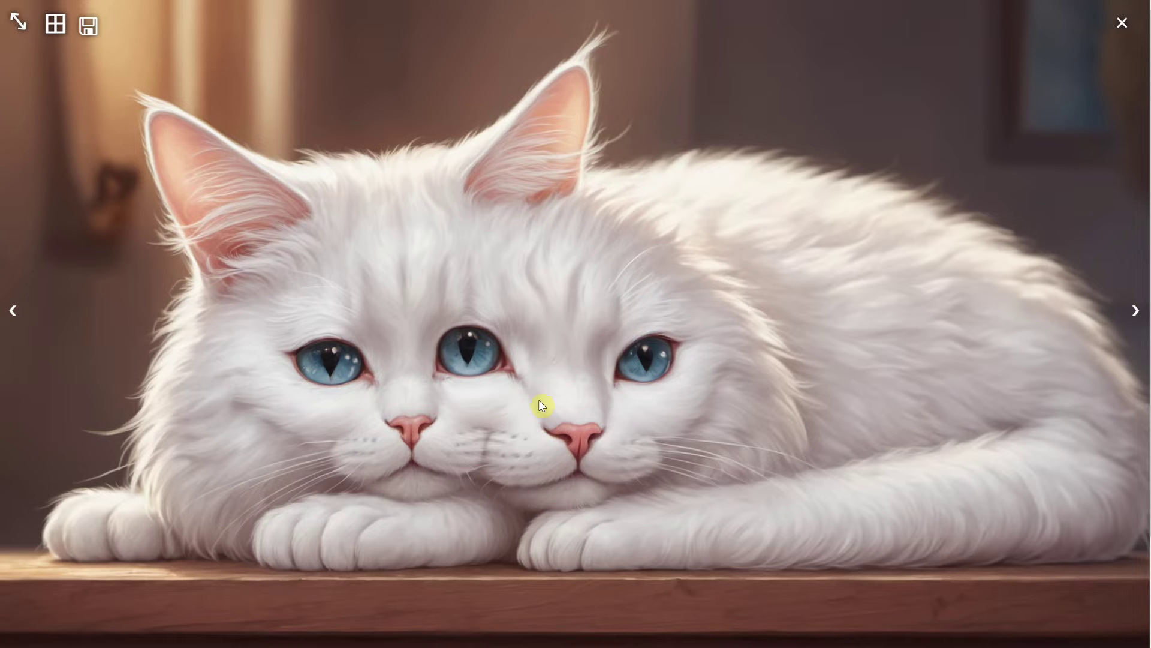
{"action": "left_click", "coordinate": [1121, 24]}
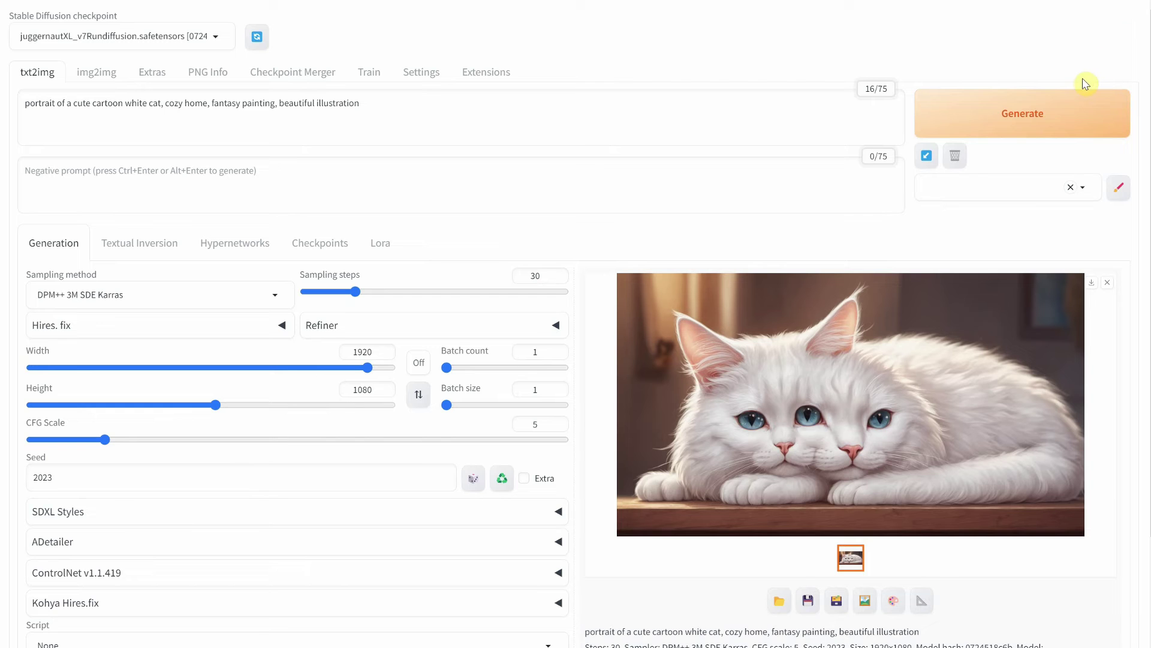
Step: Swap back to 1080x1920 and enable the Kohya Hires.fix extension
{"action": "left_click", "coordinate": [420, 394]}
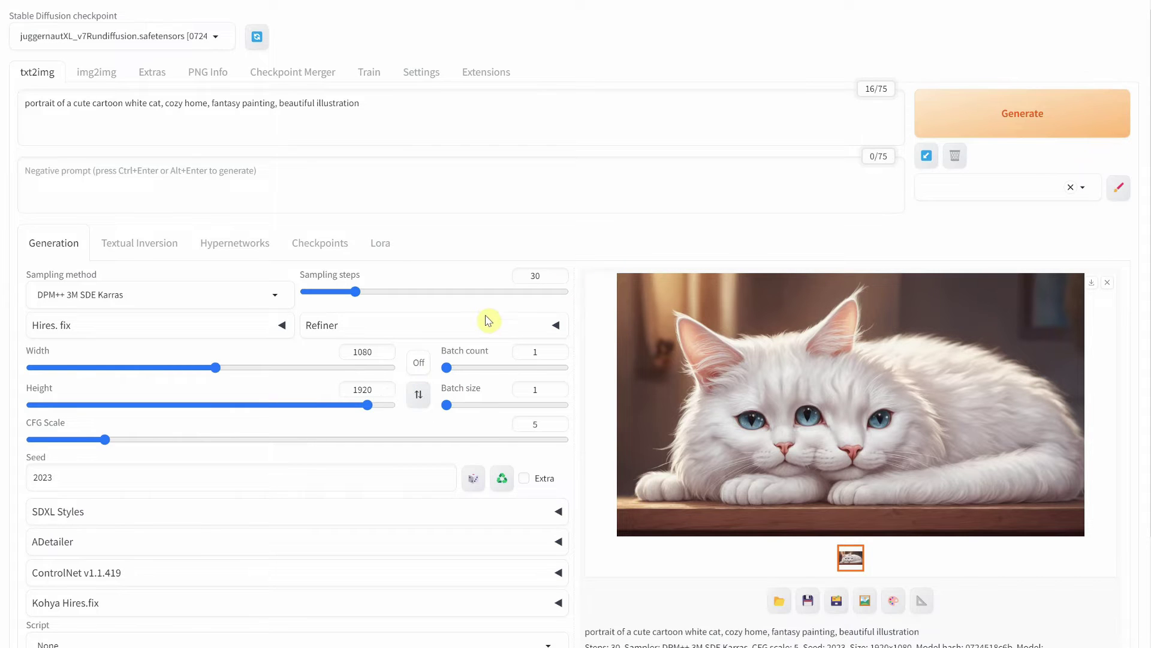
{"action": "scroll", "coordinate": [488, 316], "scroll_direction": "down", "scroll_amount": 3}
{"action": "left_click", "coordinate": [133, 480]}
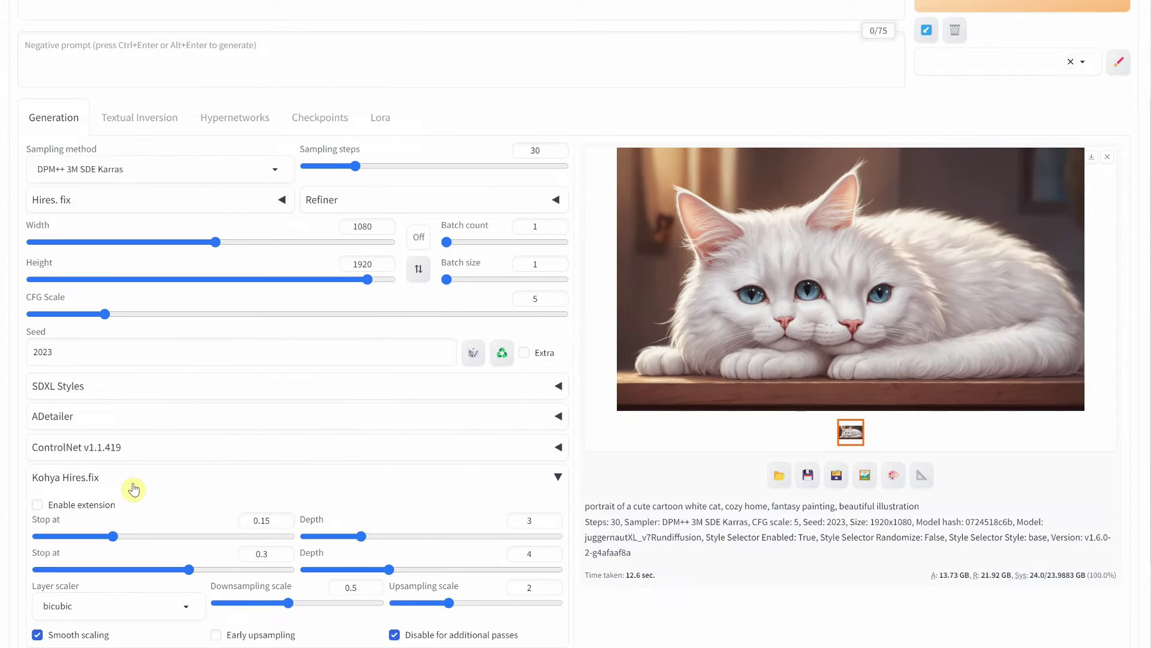
{"action": "scroll", "coordinate": [133, 489], "scroll_direction": "down", "scroll_amount": 1}
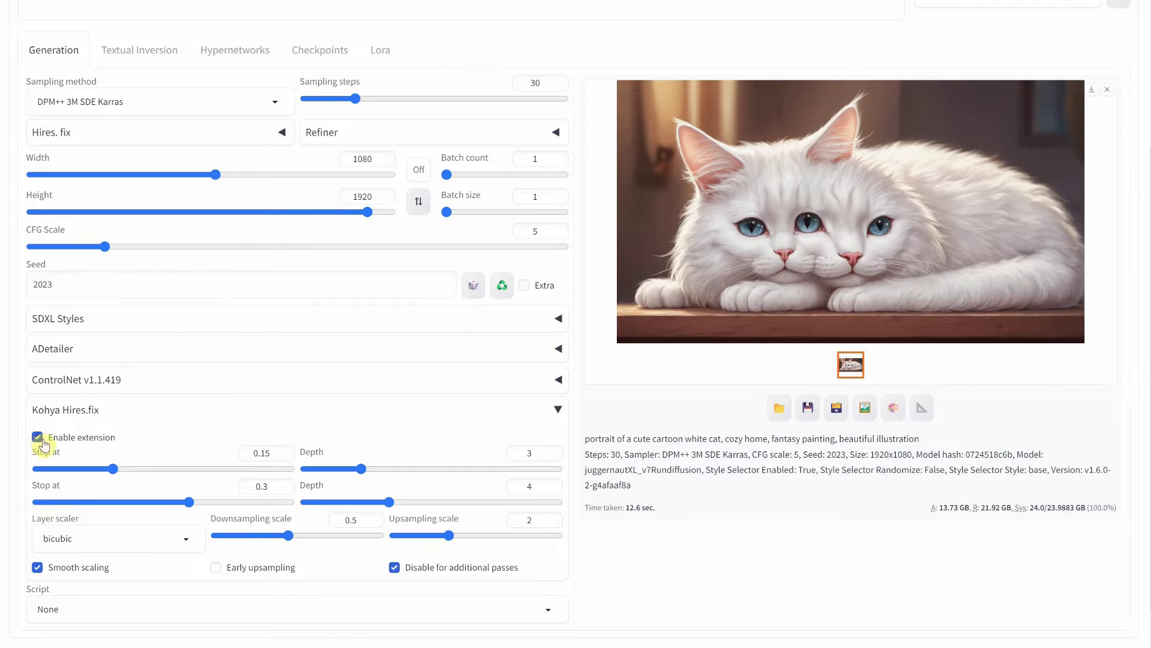
{"action": "scroll", "coordinate": [470, 362], "scroll_direction": "up", "scroll_amount": 3}
Step: Generate the portrait cat and check the single-cat result full screen
{"action": "left_click", "coordinate": [1007, 115]}
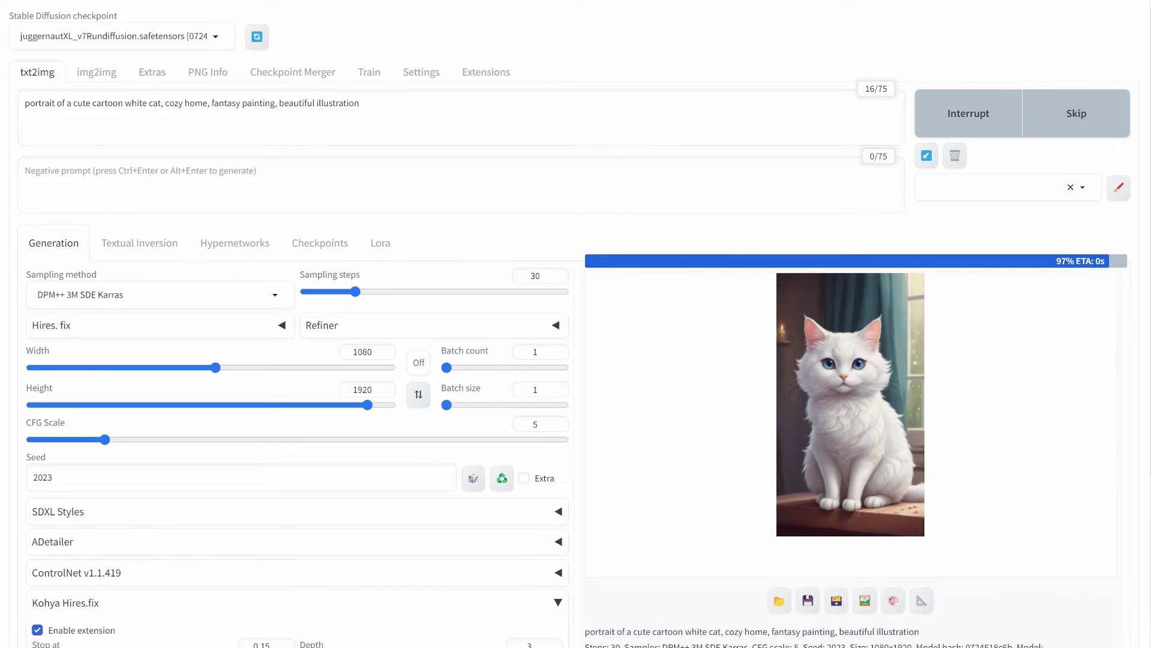
{"action": "left_click", "coordinate": [869, 354]}
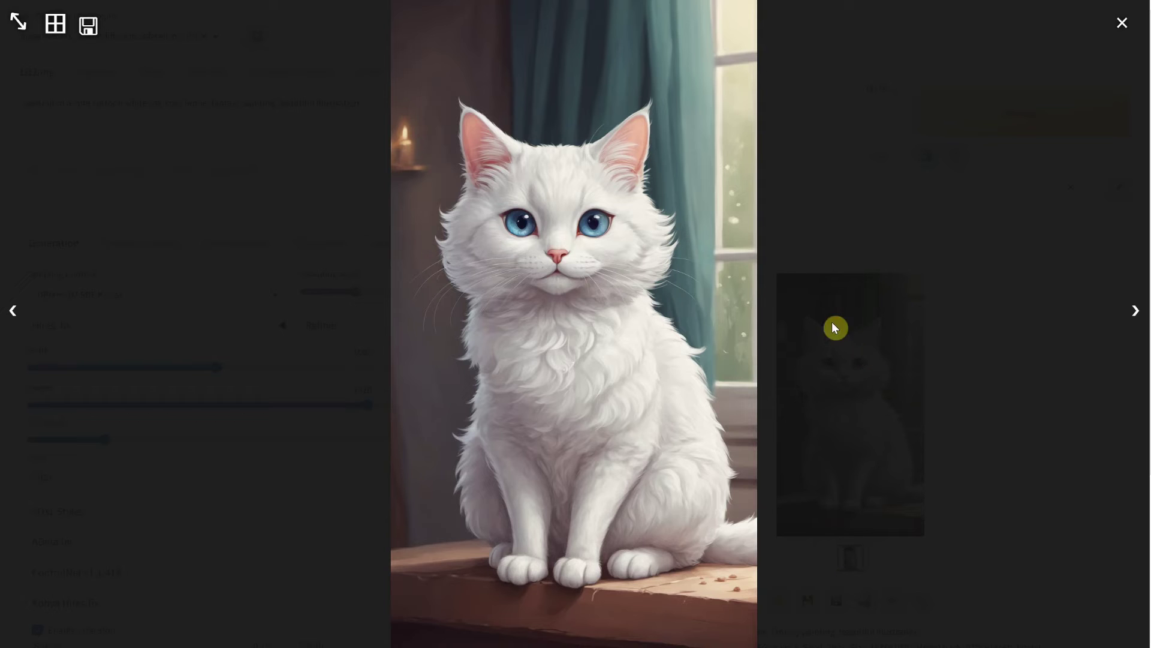
{"action": "left_click", "coordinate": [1121, 24]}
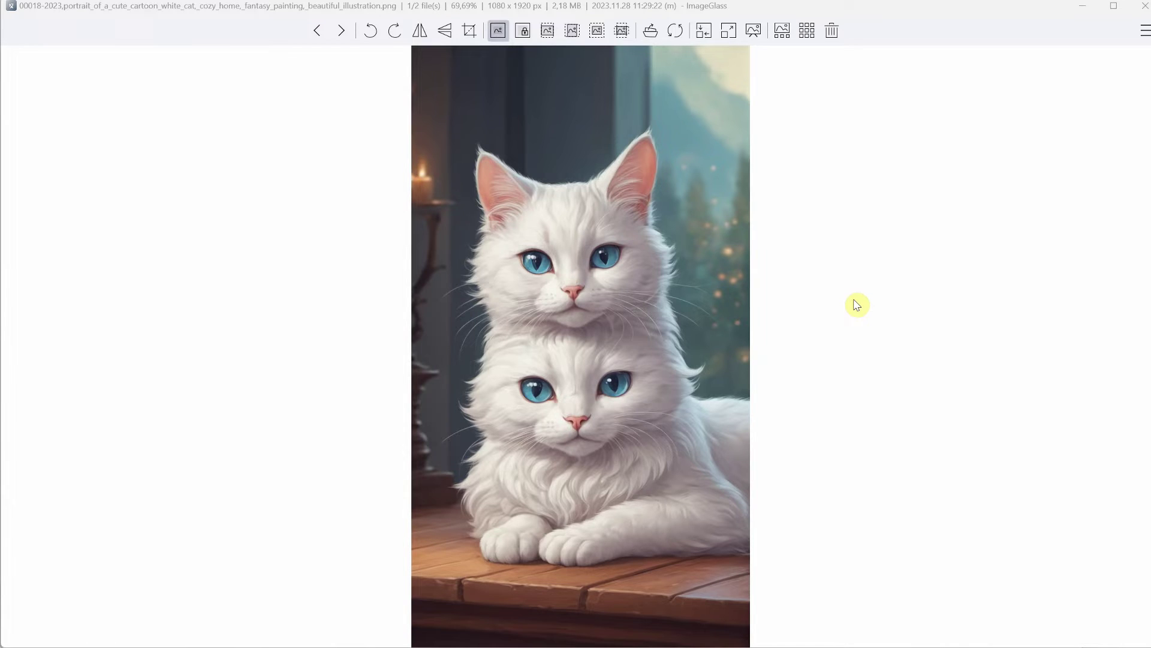
Step: Flip between the two-headed cat and single sitting cat images in ImageGlass
{"action": "key", "text": "Right"}
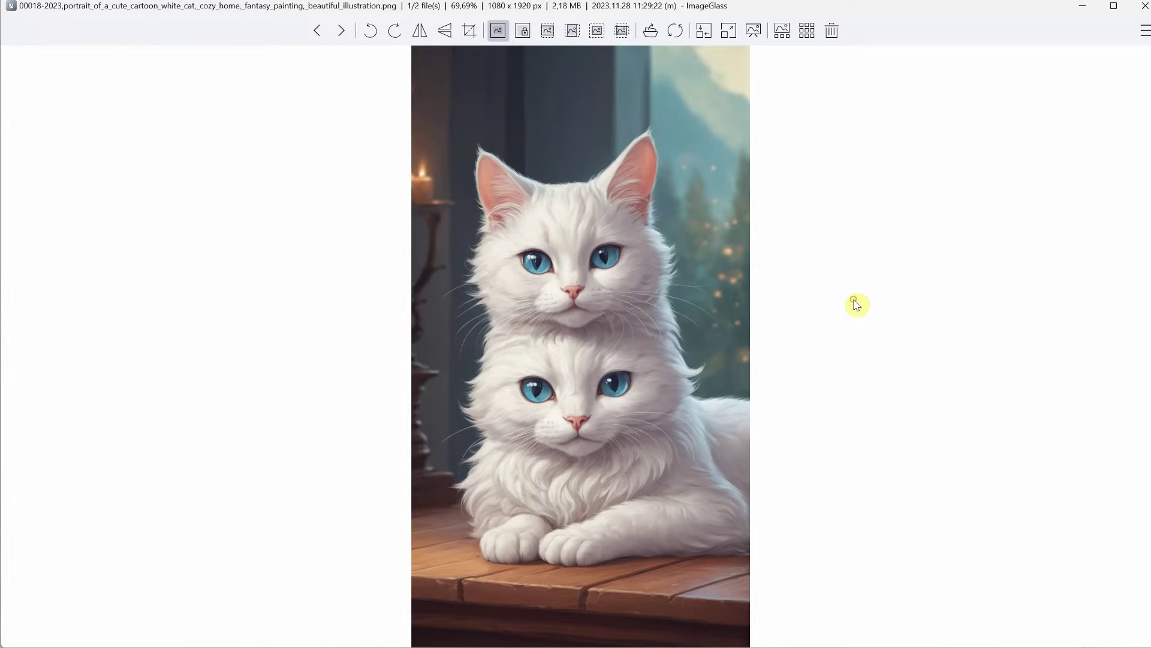
{"action": "key", "text": "Left"}
{"action": "key", "text": "Right"}
{"action": "key", "text": "Left"}
{"action": "key", "text": "Right"}
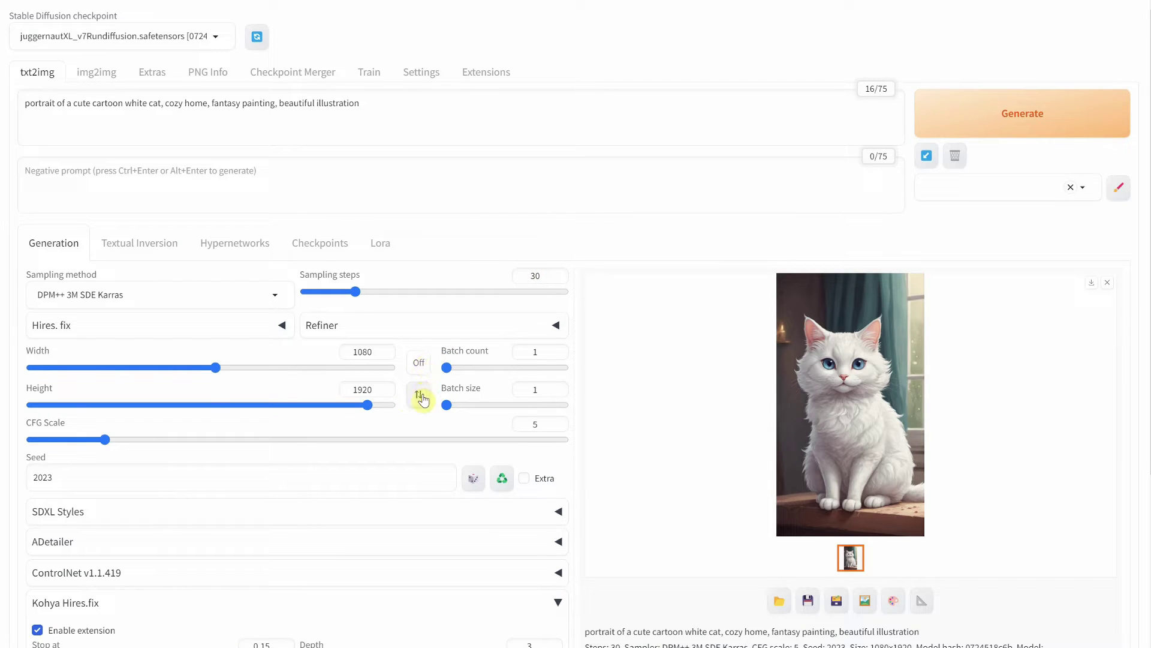
Step: Generate a 1920x1080 cat with Kohya Hires.fix Stop at 0.15, then highlight the README's Stop step note
{"action": "left_click", "coordinate": [420, 395]}
{"action": "scroll", "coordinate": [430, 382], "scroll_direction": "down", "scroll_amount": 4}
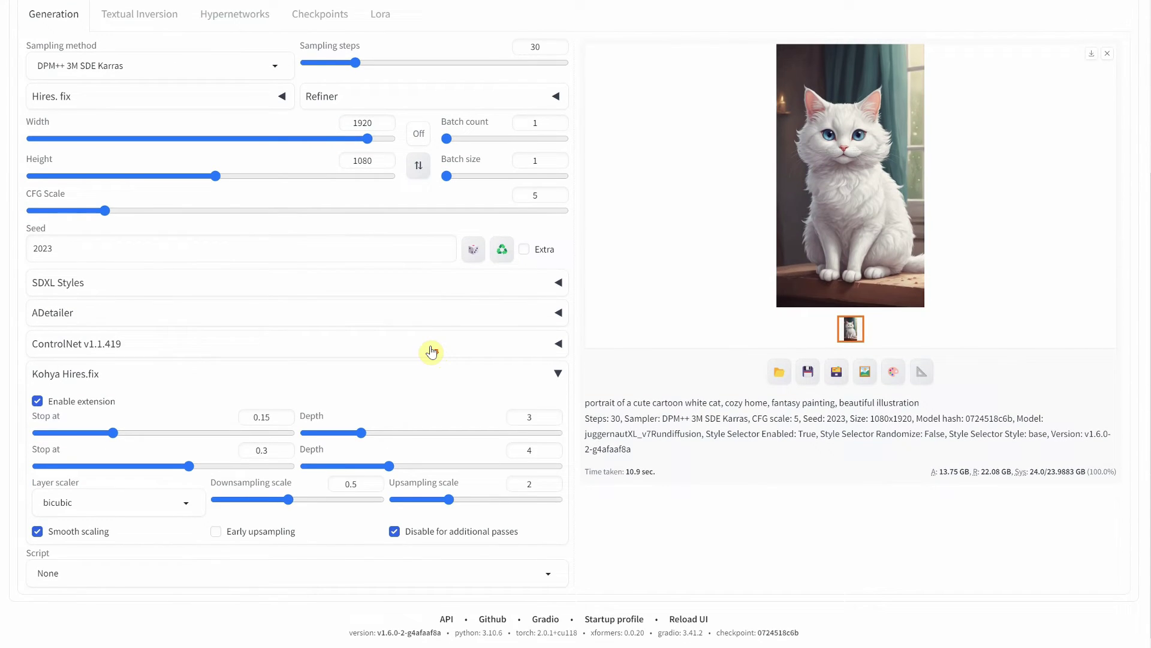
{"action": "scroll", "coordinate": [432, 349], "scroll_direction": "up", "scroll_amount": 4}
{"action": "scroll", "coordinate": [984, 115], "scroll_direction": "up", "scroll_amount": 1}
{"action": "left_click", "coordinate": [983, 115]}
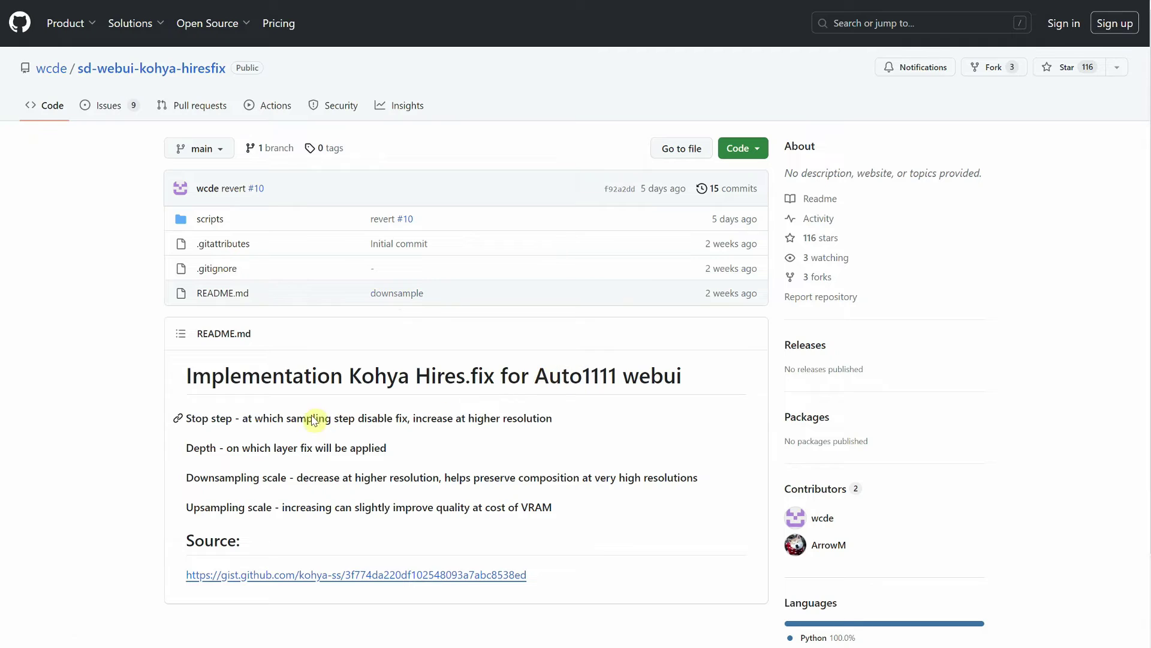
{"action": "left_click_drag", "start_coordinate": [240, 418], "coordinate": [553, 410]}
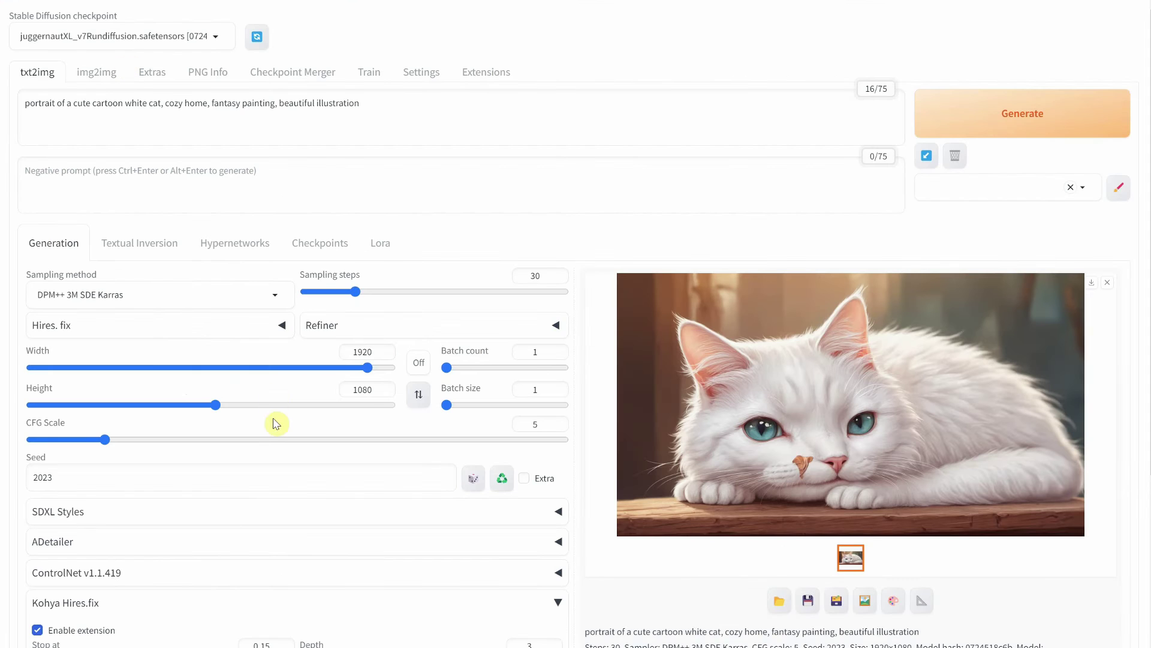
Step: Change the first Stop at to 0.3, regenerate the 1920x1080 cat and view it full screen
{"action": "scroll", "coordinate": [288, 414], "scroll_direction": "down", "scroll_amount": 3}
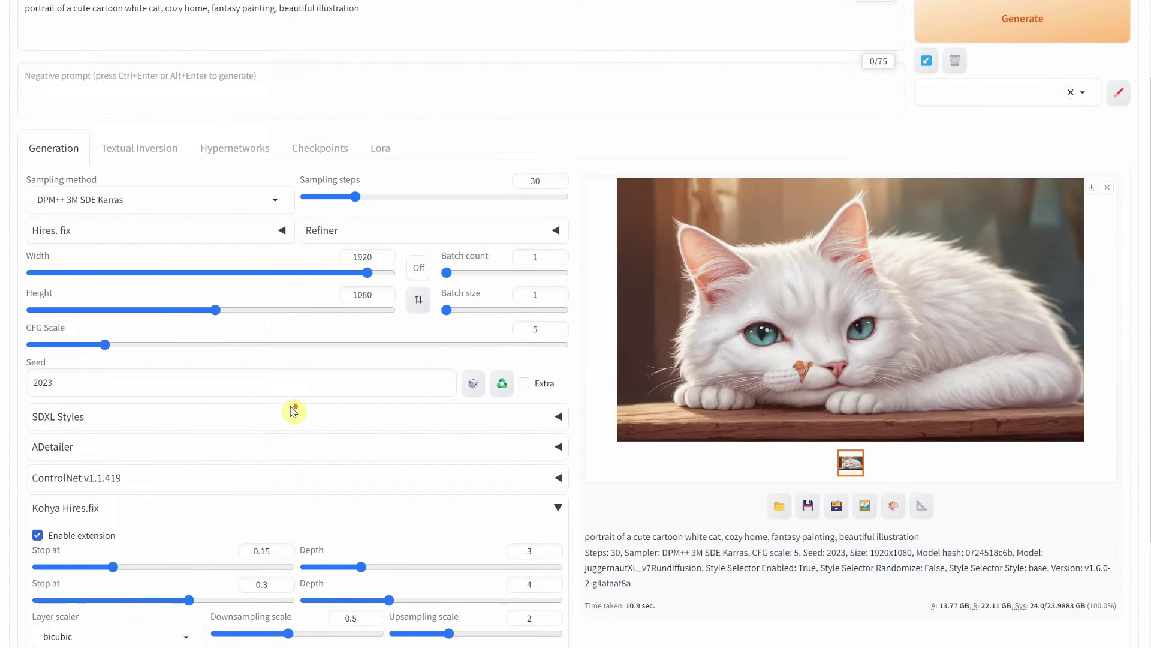
{"action": "scroll", "coordinate": [292, 406], "scroll_direction": "down", "scroll_amount": 2}
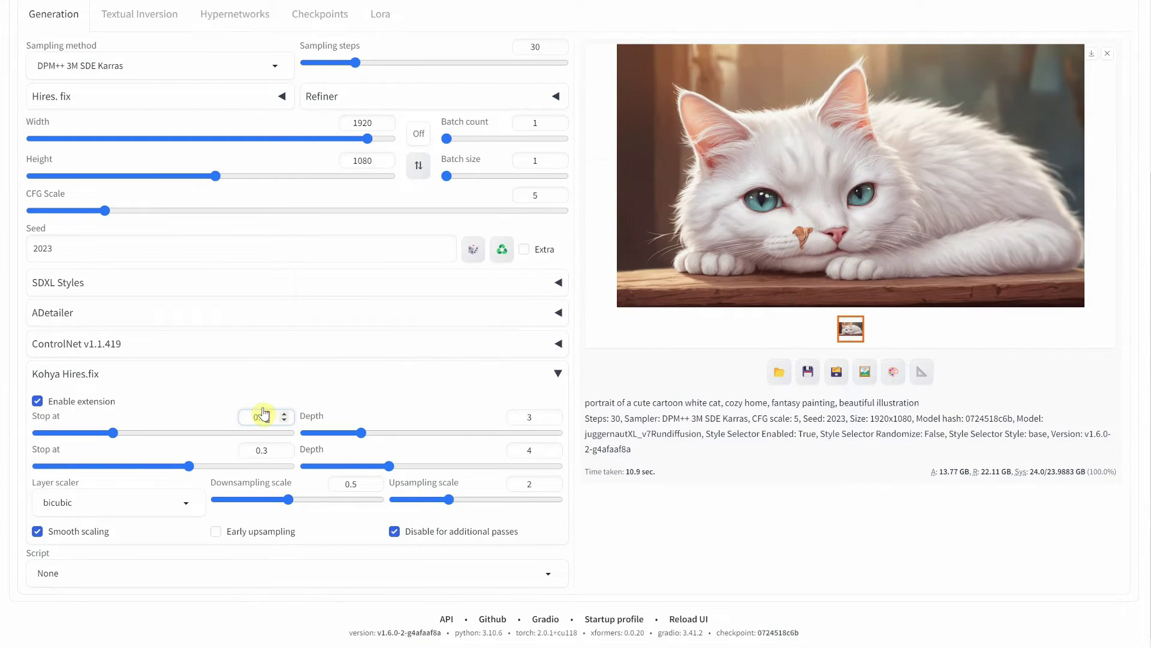
{"action": "type", "text": "3"}
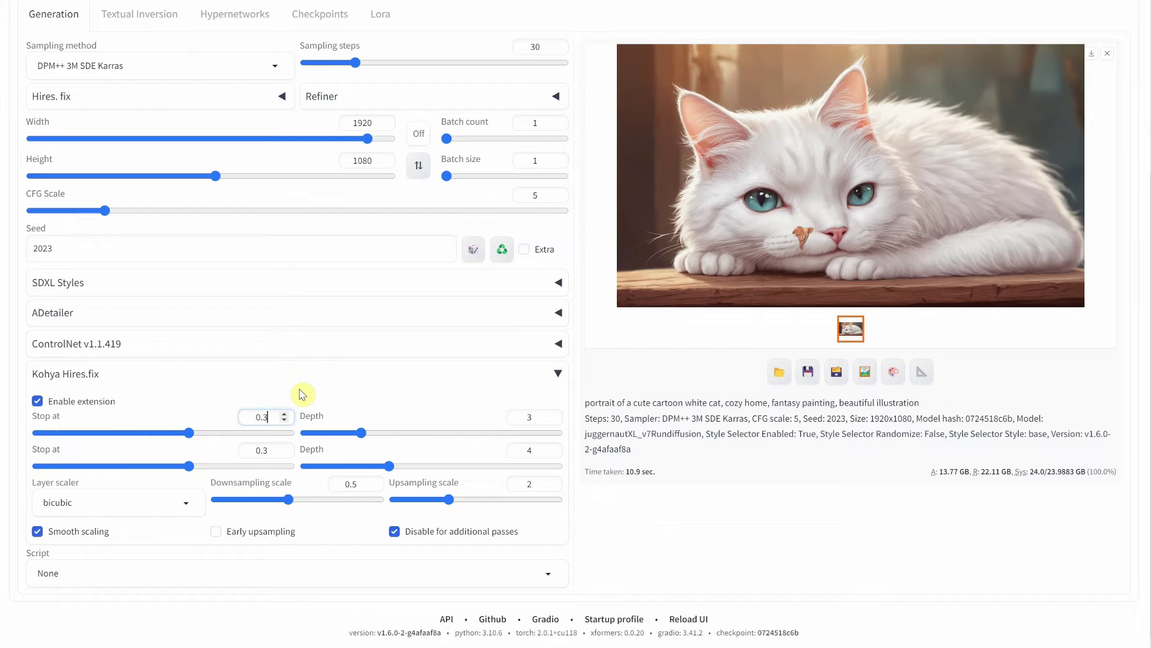
{"action": "scroll", "coordinate": [652, 269], "scroll_direction": "up", "scroll_amount": 4}
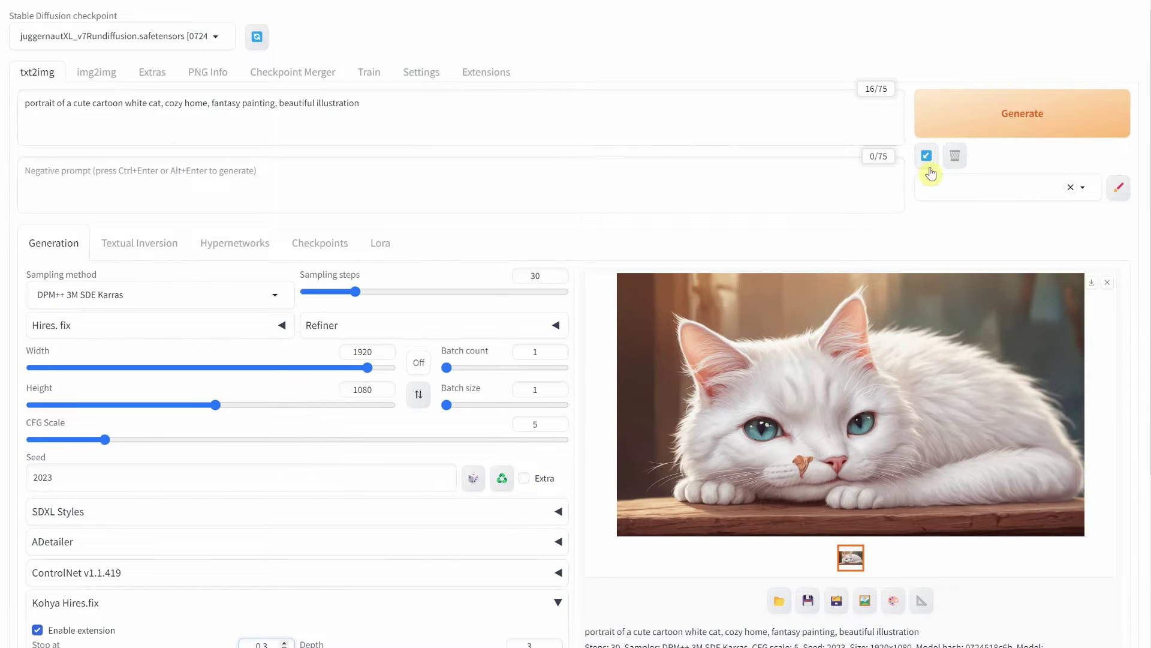
{"action": "left_click", "coordinate": [971, 113]}
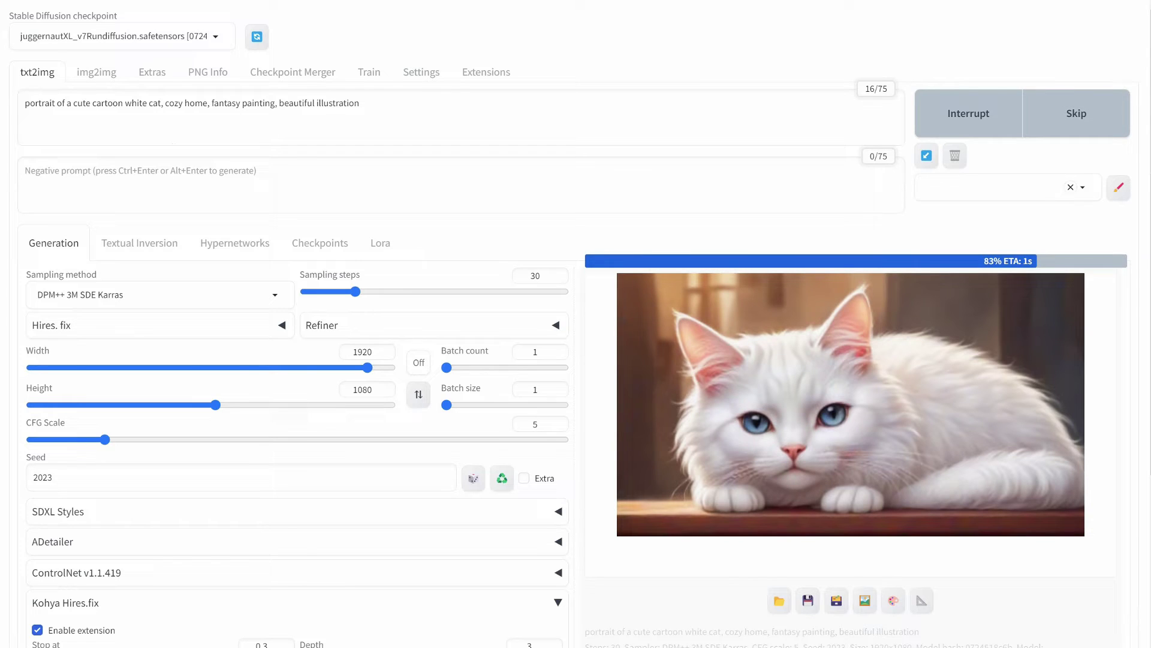
{"action": "left_click", "coordinate": [831, 444]}
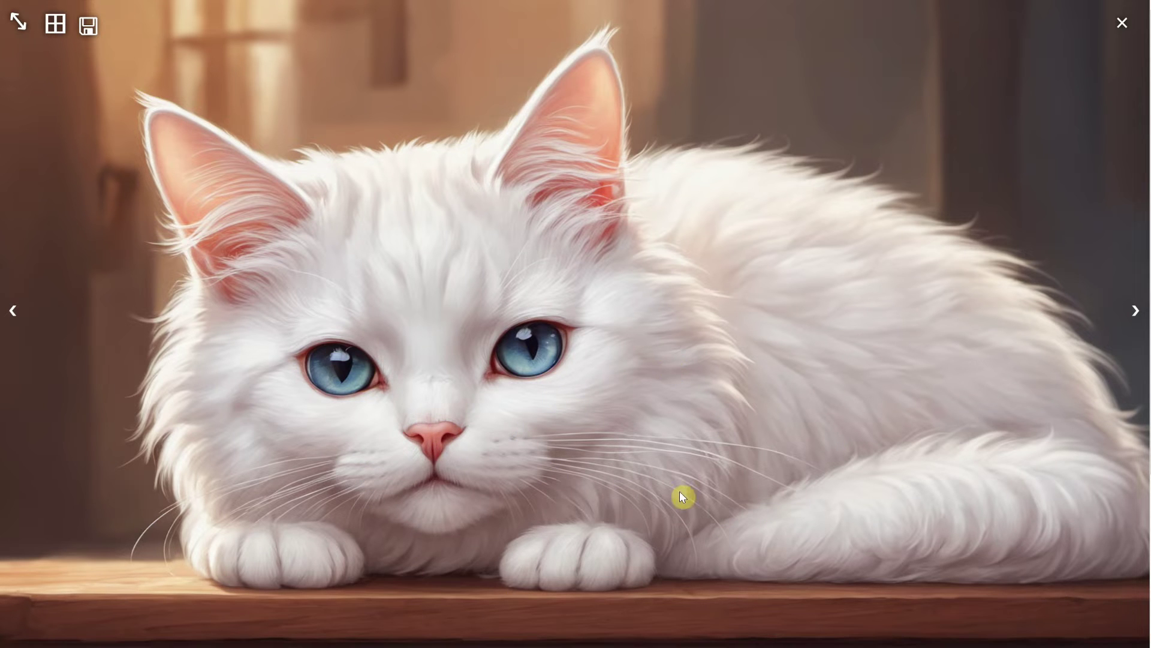
Step: Compare the 00021 and 00022 landscape cat images in ImageGlass, then exit the viewer
{"action": "left_click", "coordinate": [1123, 24]}
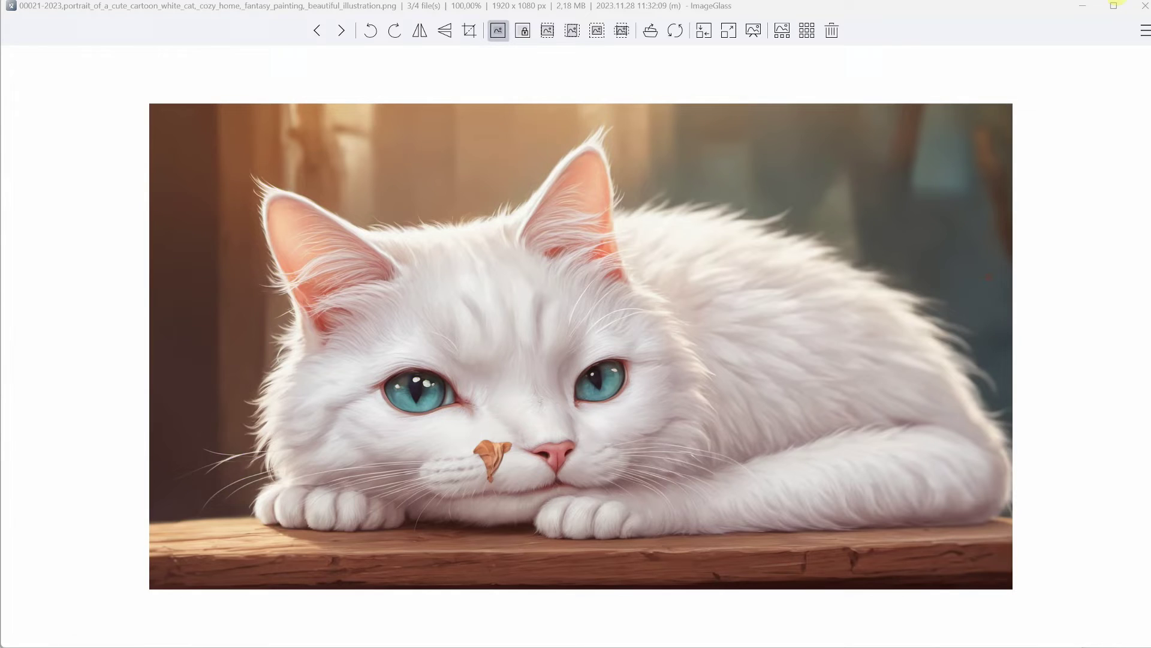
{"action": "key", "text": "Right"}
{"action": "key", "text": "Left"}
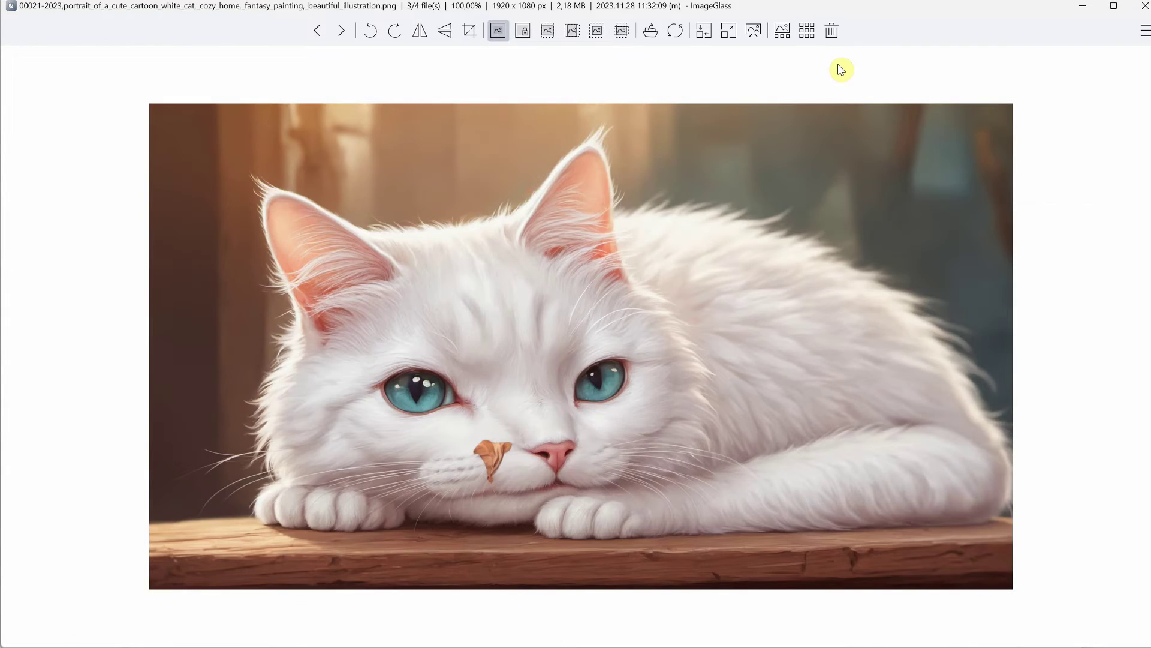
{"action": "key", "text": "Right"}
{"action": "key", "text": "Left"}
{"action": "key", "text": "Right"}
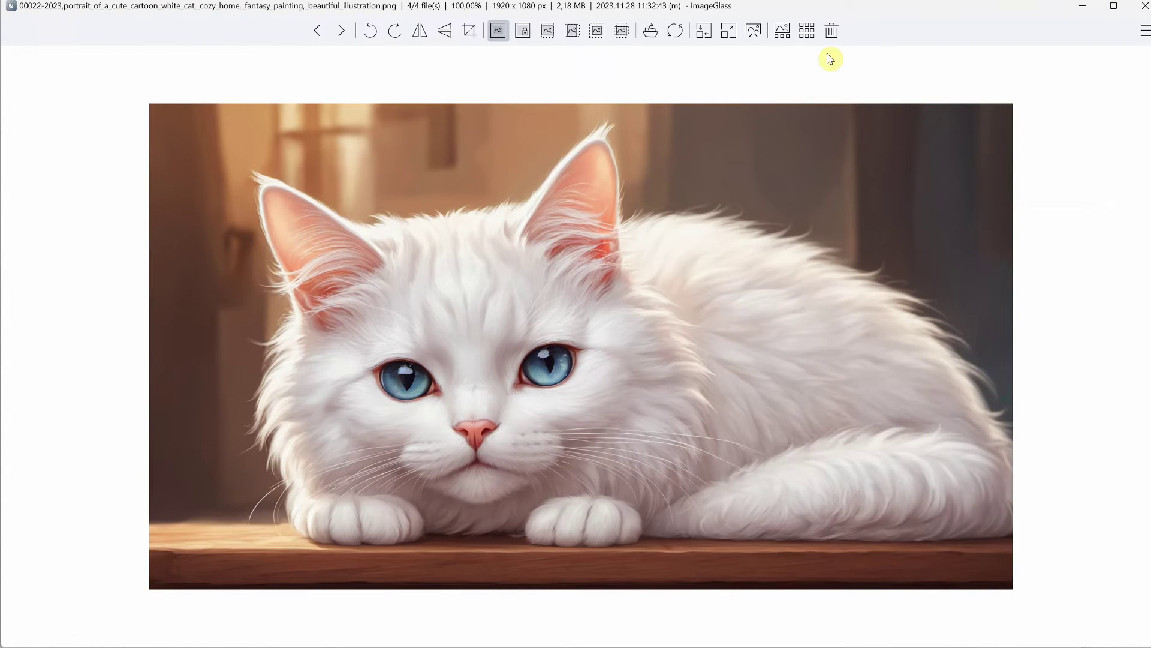
{"action": "key", "text": "Escape"}
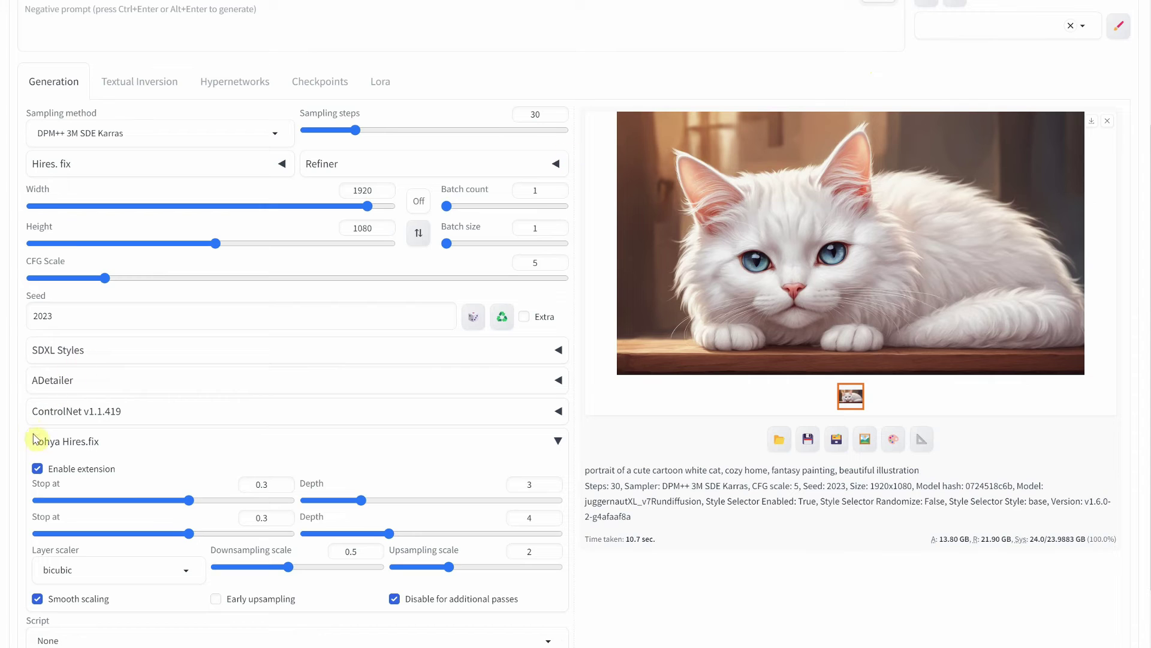
Step: Reload the Extensions > Available list and search 'deep shrink' to find Deep Shrink Hires.fix marked Installed
{"action": "scroll", "coordinate": [196, 415], "scroll_direction": "up", "scroll_amount": 3}
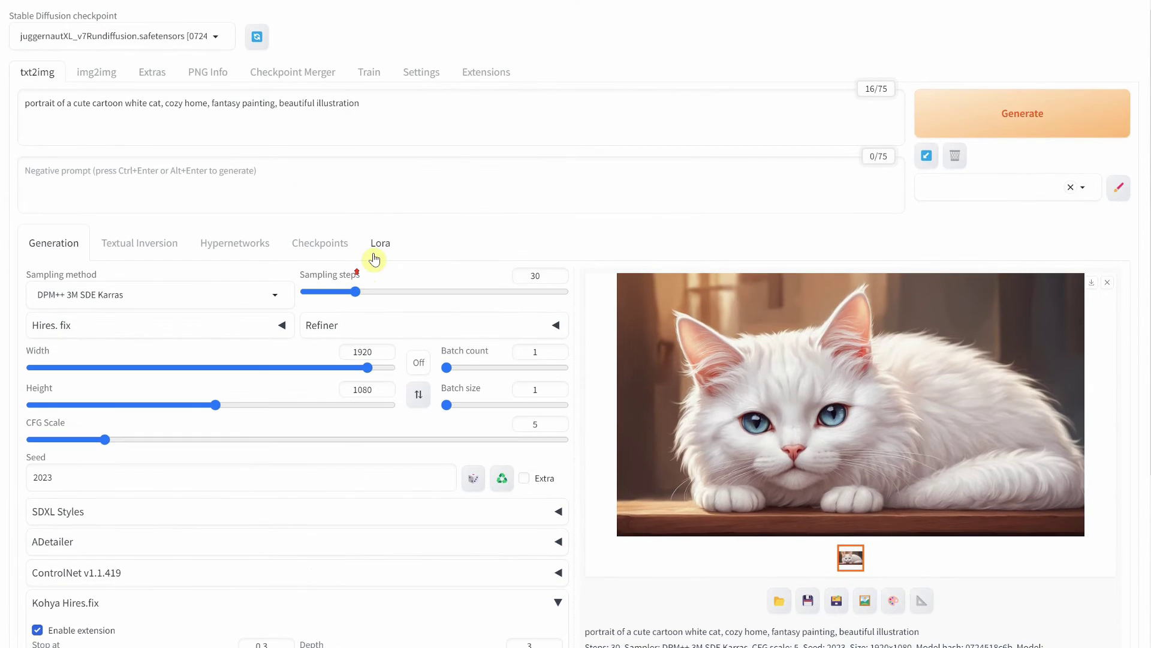
{"action": "left_click", "coordinate": [495, 81]}
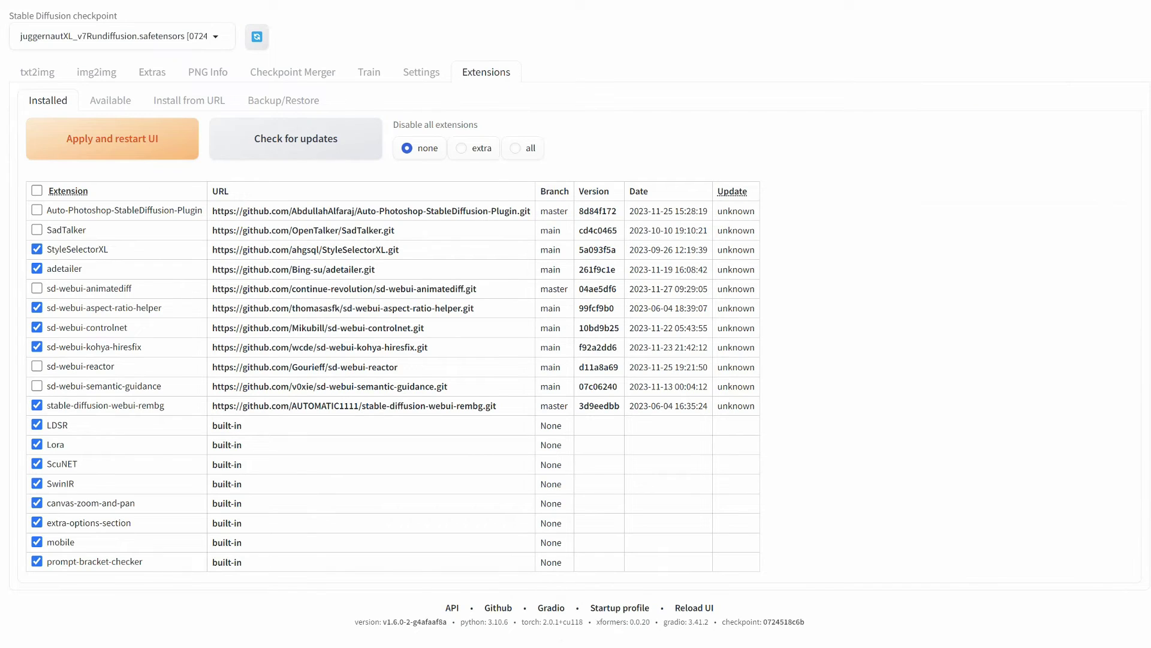
{"action": "left_click", "coordinate": [114, 100]}
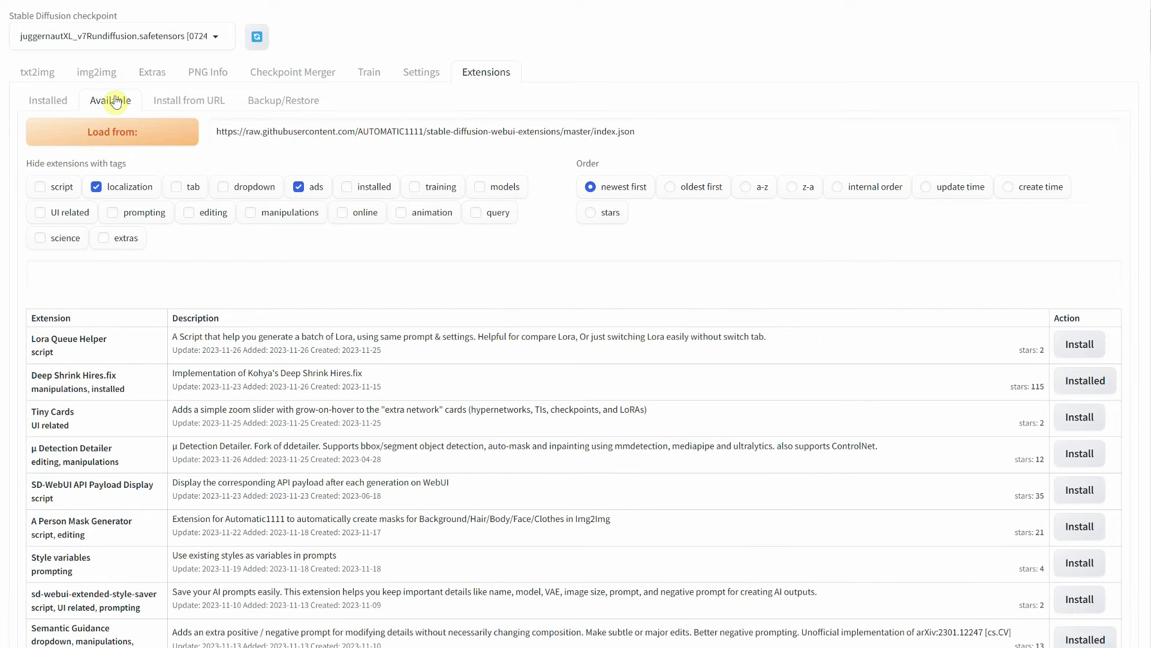
{"action": "left_click", "coordinate": [150, 135]}
{"action": "left_click", "coordinate": [105, 271]}
{"action": "type", "text": "deep shrink"}
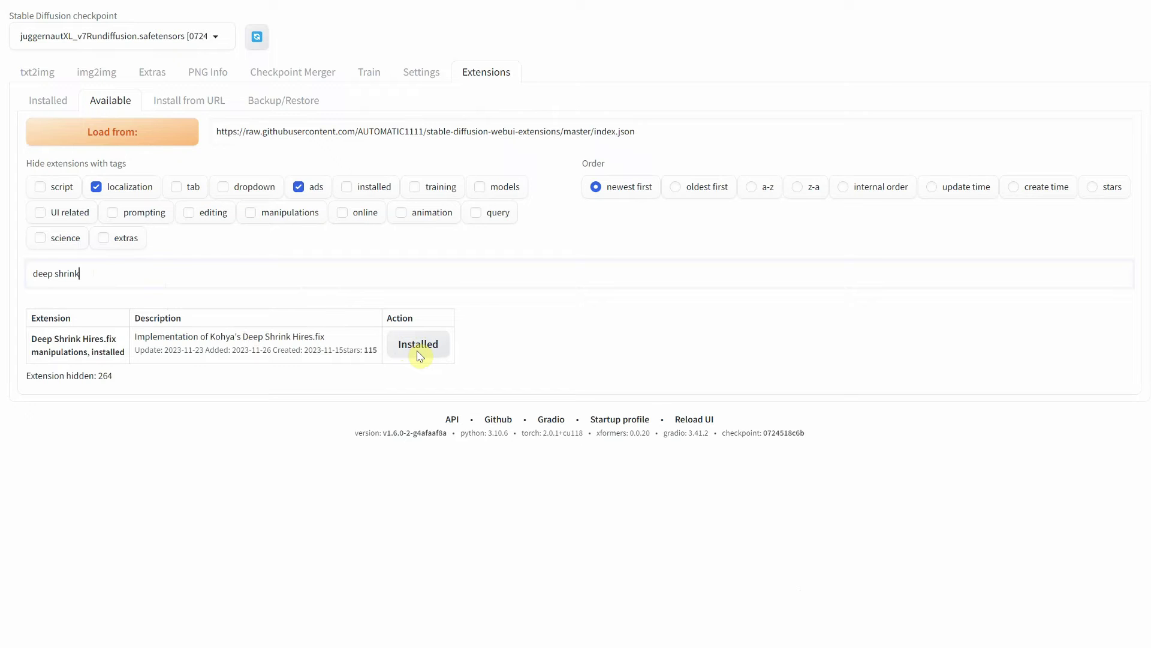
{"action": "left_click", "coordinate": [41, 75]}
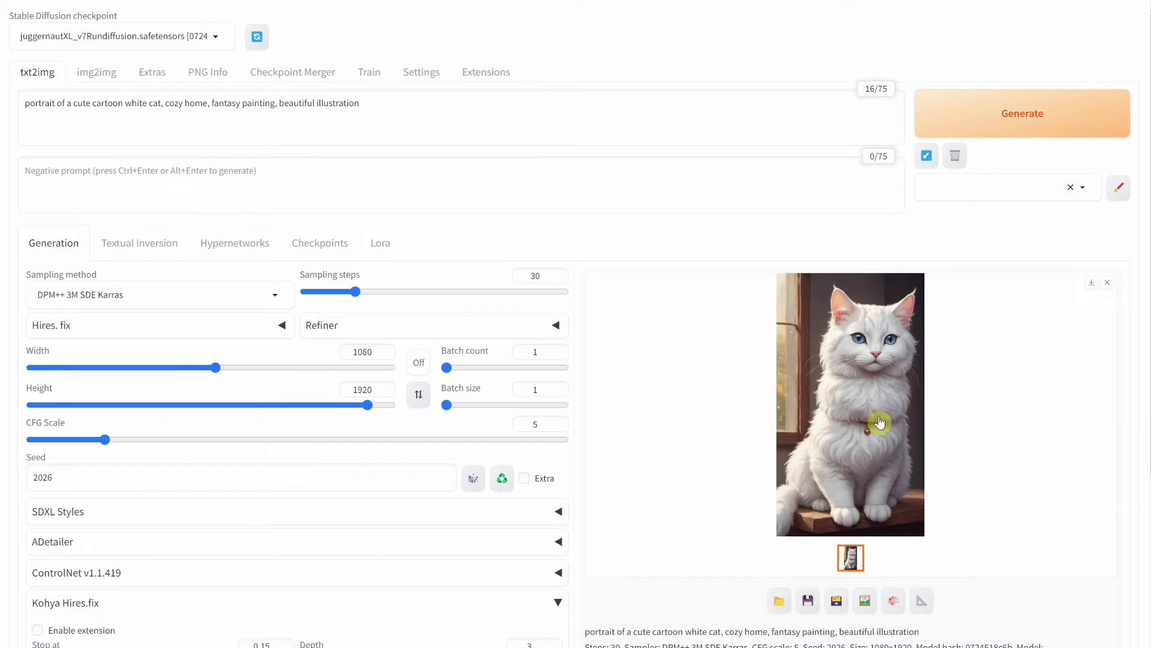
Step: Re-enable Kohya Hires.fix and generate a 1080x1920 cat at seed 2026
{"action": "scroll", "coordinate": [120, 465], "scroll_direction": "down", "scroll_amount": 2}
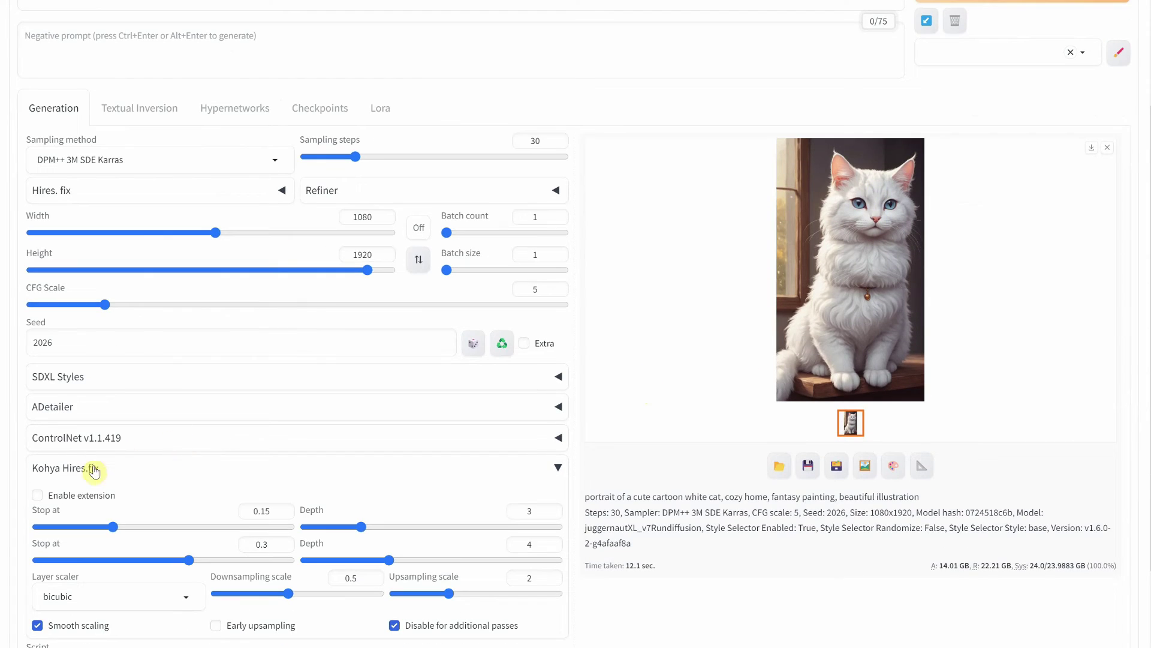
{"action": "left_click", "coordinate": [72, 630]}
{"action": "scroll", "coordinate": [907, 243], "scroll_direction": "up", "scroll_amount": 2}
{"action": "left_click", "coordinate": [999, 119]}
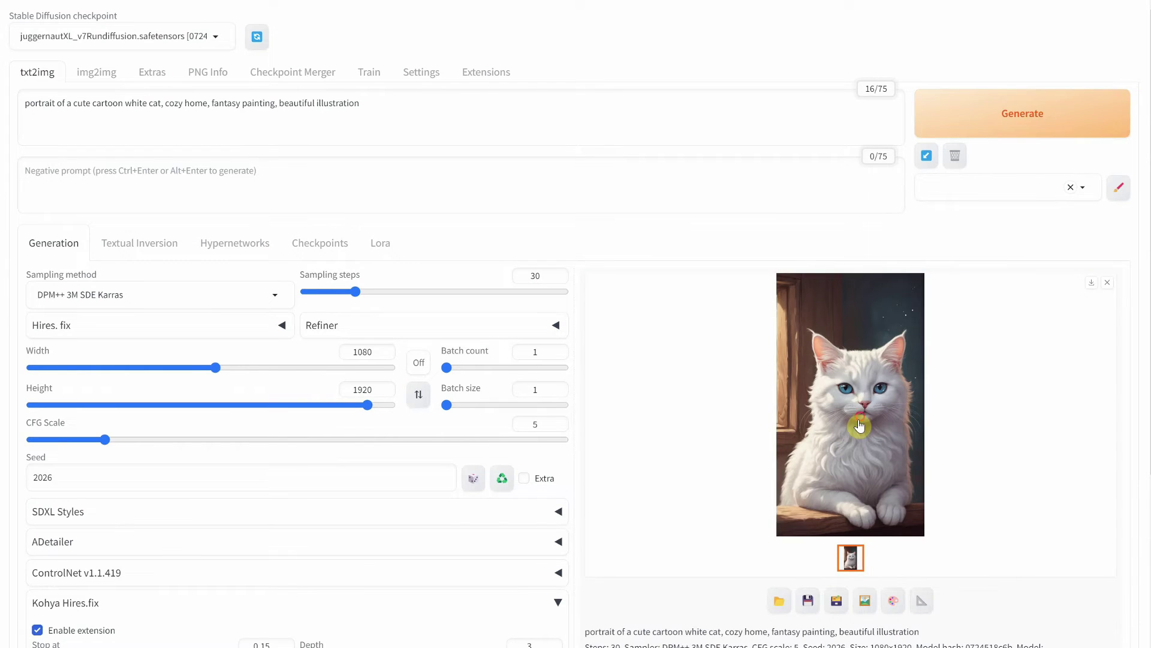
Step: Open the finished seed 2026 portrait cat full screen to check for a single head
{"action": "left_click", "coordinate": [864, 422]}
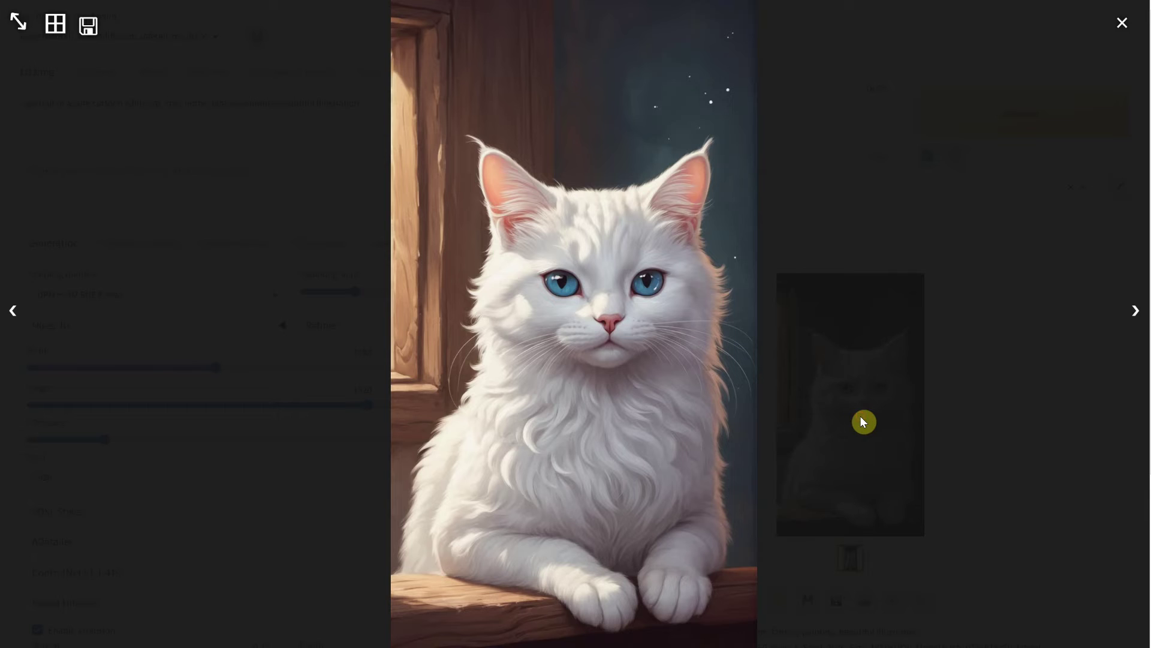